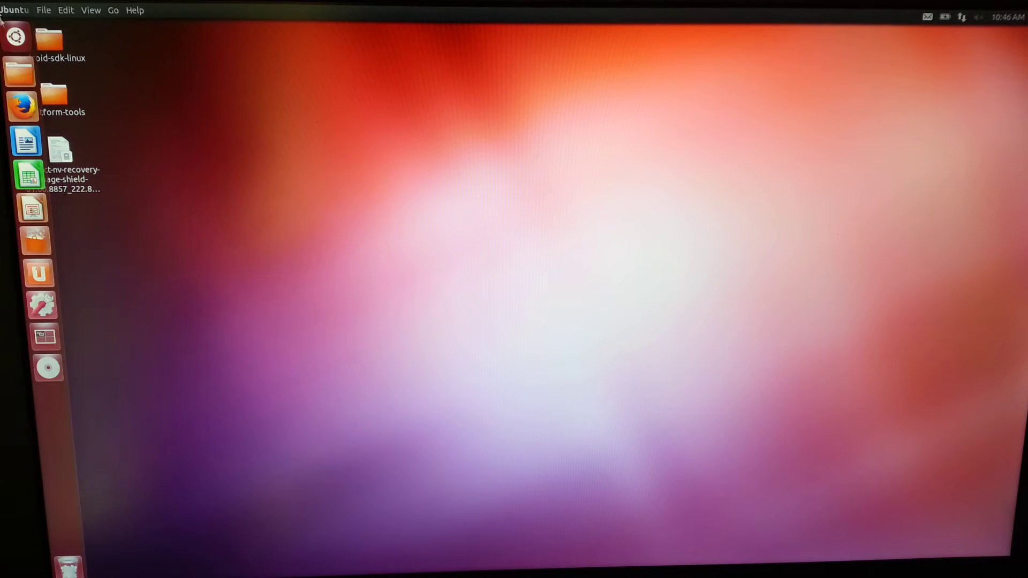
# Browse into android-sdk-linux/platform-tools in the file manager, then close that window
pyautogui.doubleClick(53, 48)
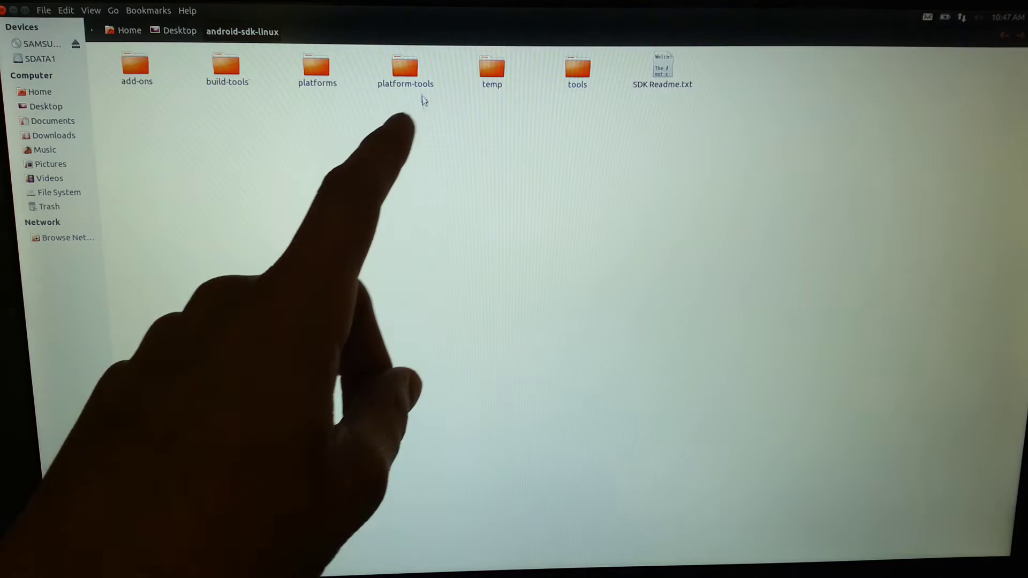
pyautogui.doubleClick(409, 76)
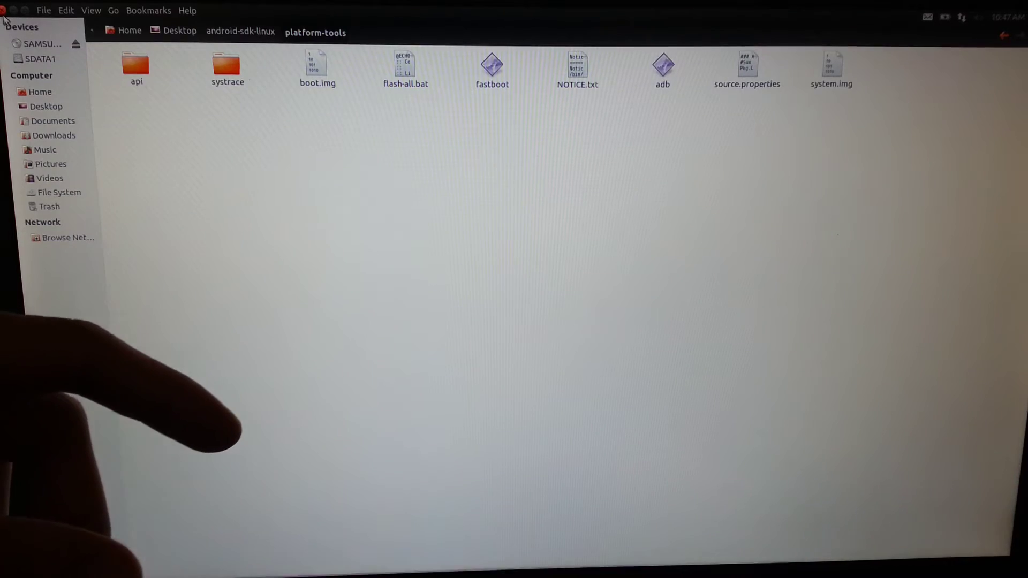
pyautogui.click(4, 9)
pyautogui.moveTo(3, 161)
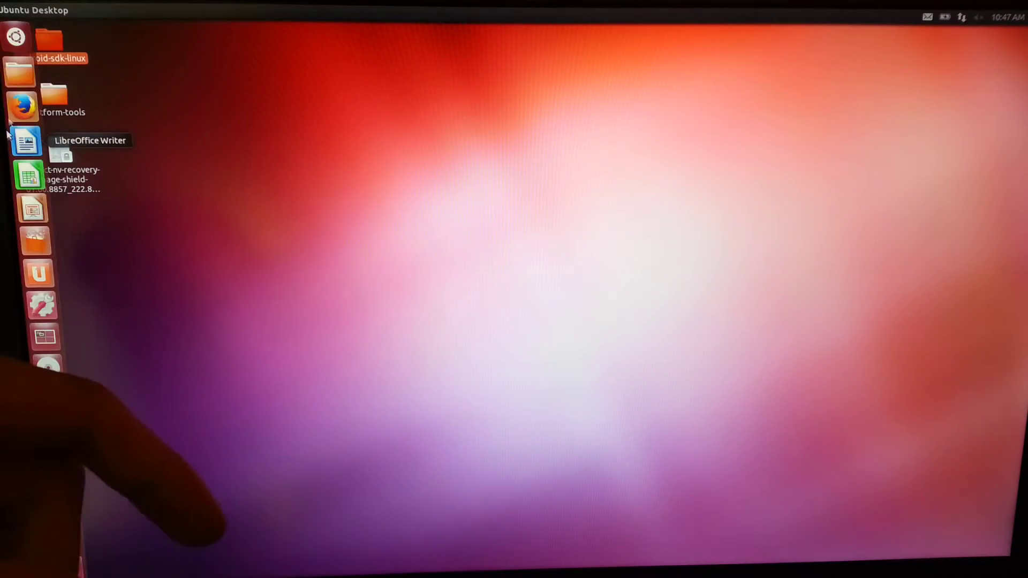
# Launch Terminal from the Dash and erase the mistyped uppercase command
pyautogui.click(15, 36)
pyautogui.click(100, 104)
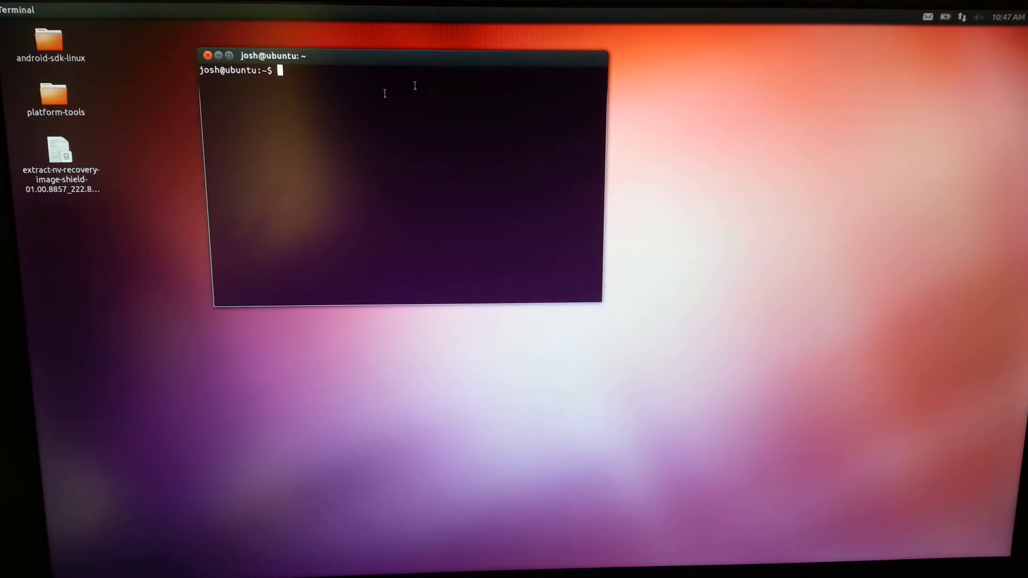
pyautogui.write('CD')
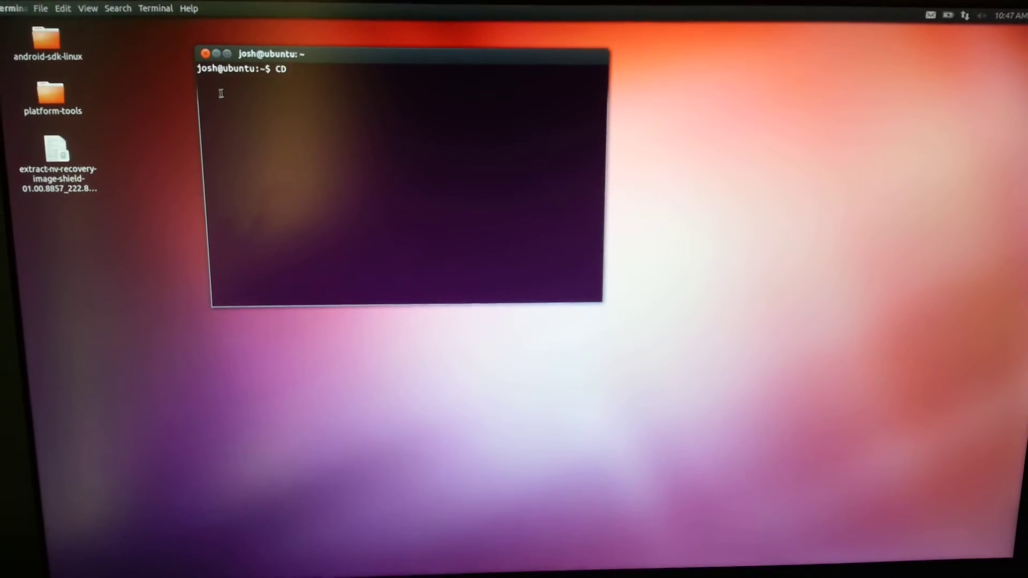
pyautogui.press('BackSpace')
pyautogui.press('BackSpace')
pyautogui.press('BackSpace')
pyautogui.write('c')
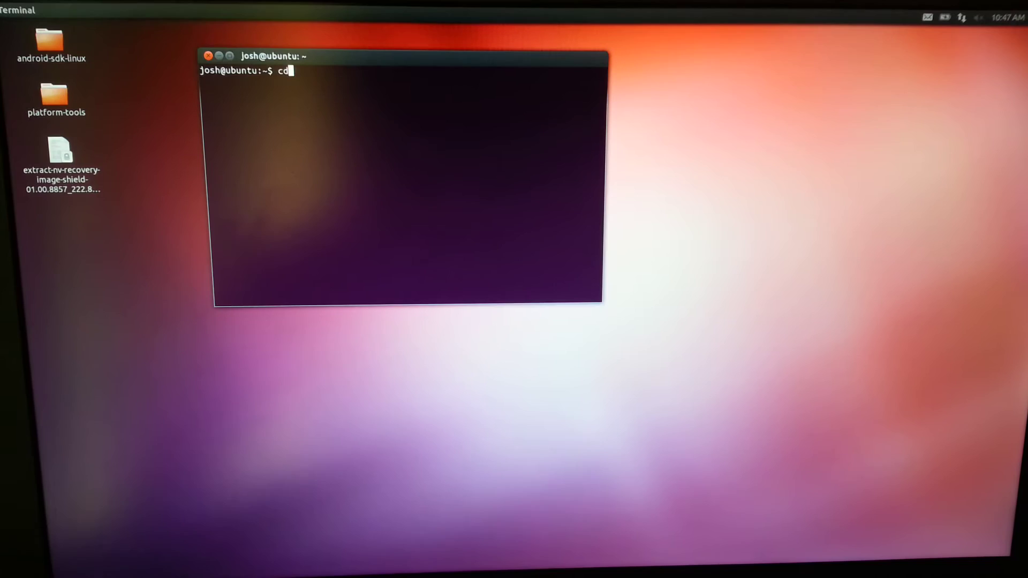
pyautogui.write('d')
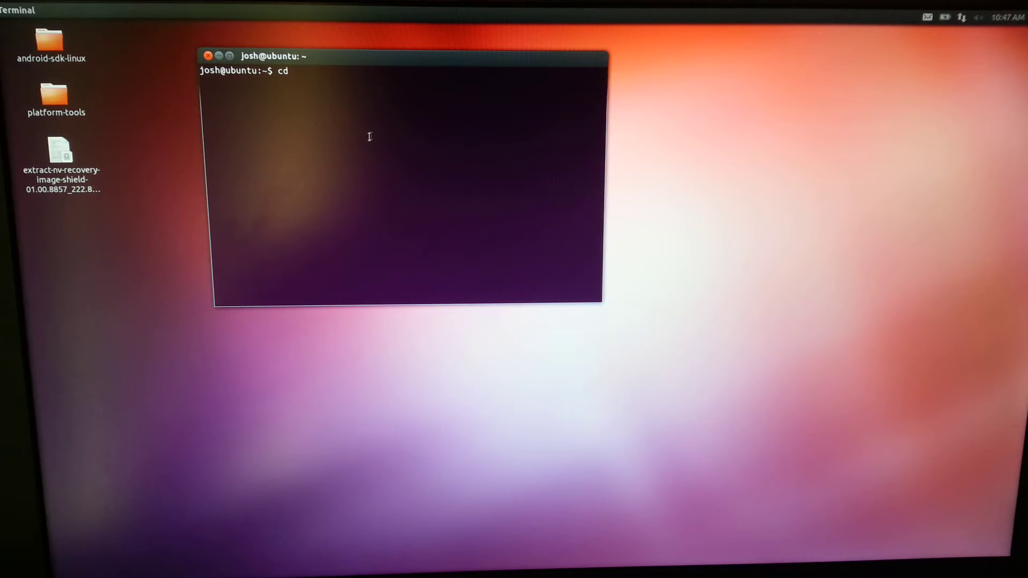
# Change directory to /home/josh/Desktop by dragging the Desktop folder in after cd
pyautogui.moveTo(29, 53)
pyautogui.click(21, 73)
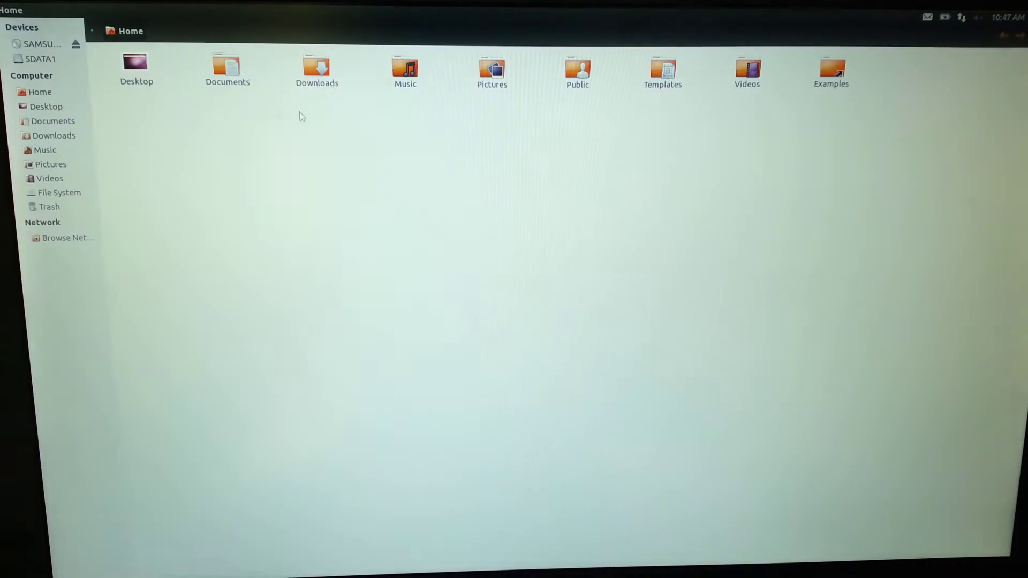
pyautogui.moveTo(301, 28); pyautogui.dragTo(245, 240)
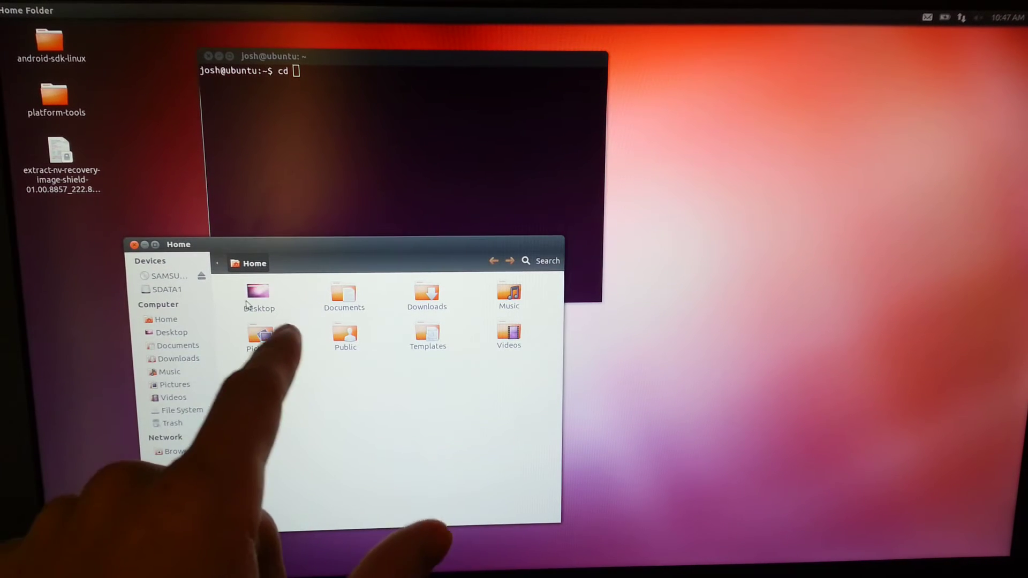
pyautogui.moveTo(258, 293); pyautogui.dragTo(302, 76)
pyautogui.click(487, 92)
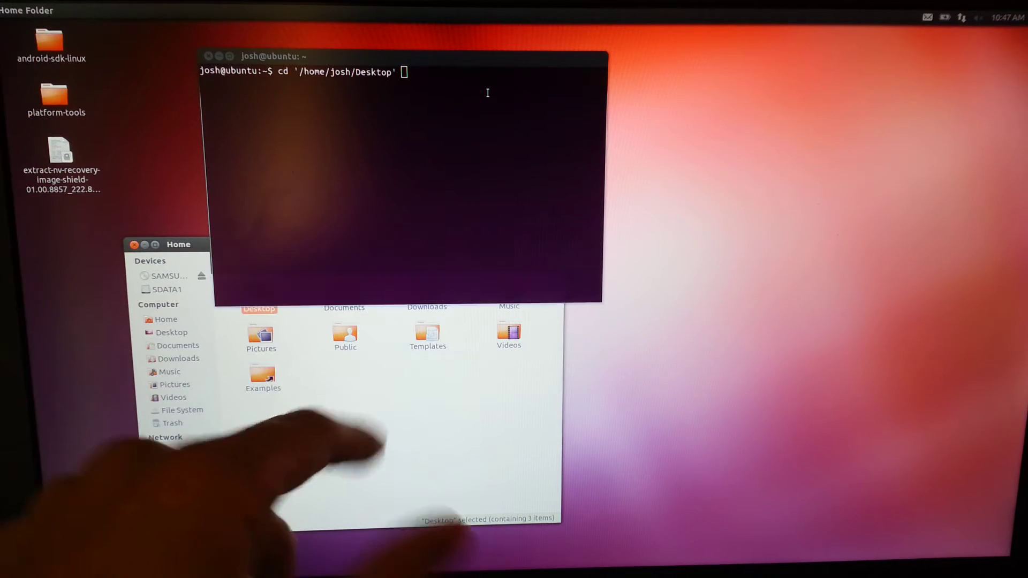
pyautogui.press('Return')
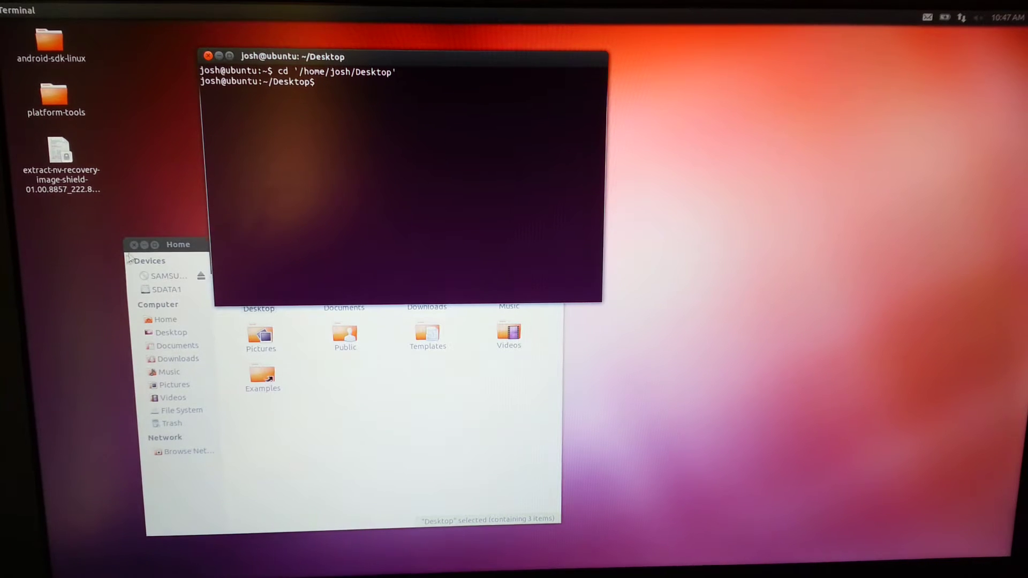
# Run ./extract-nv-recovery-image-shield-01.00.8857_222.8013.sh, pasting its name copied from Rename
pyautogui.click(134, 245)
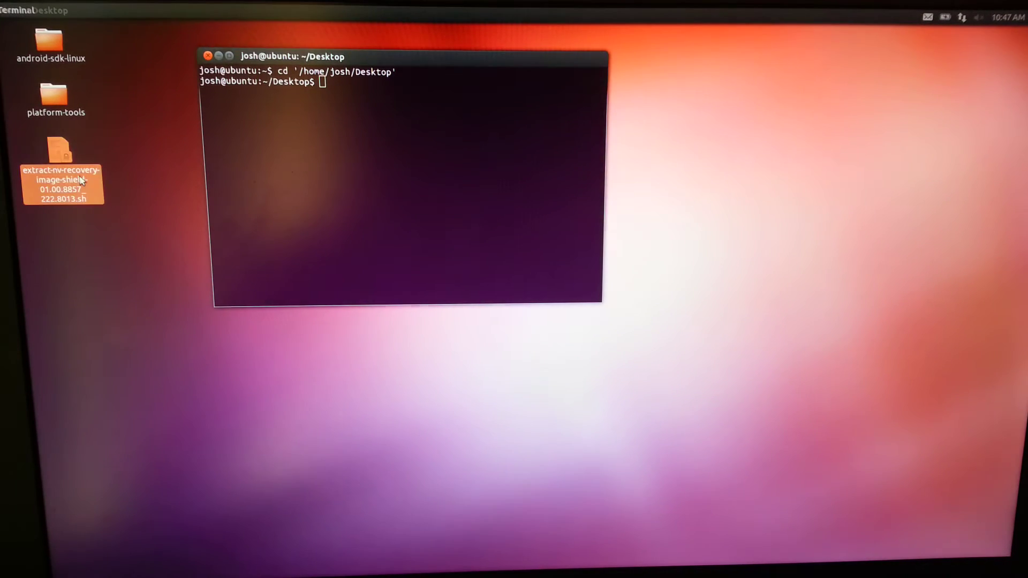
pyautogui.rightClick(73, 182)
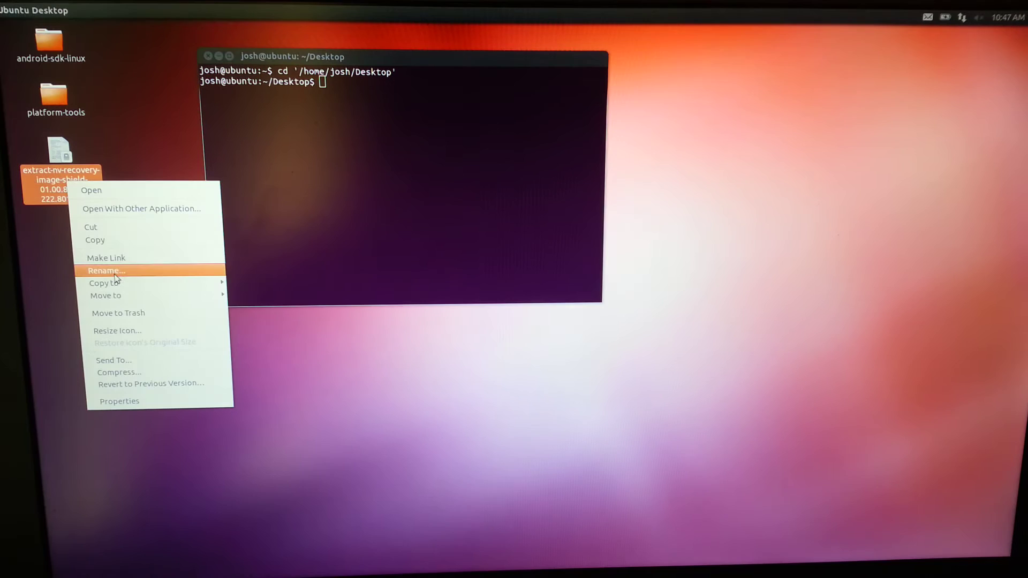
pyautogui.click(117, 279)
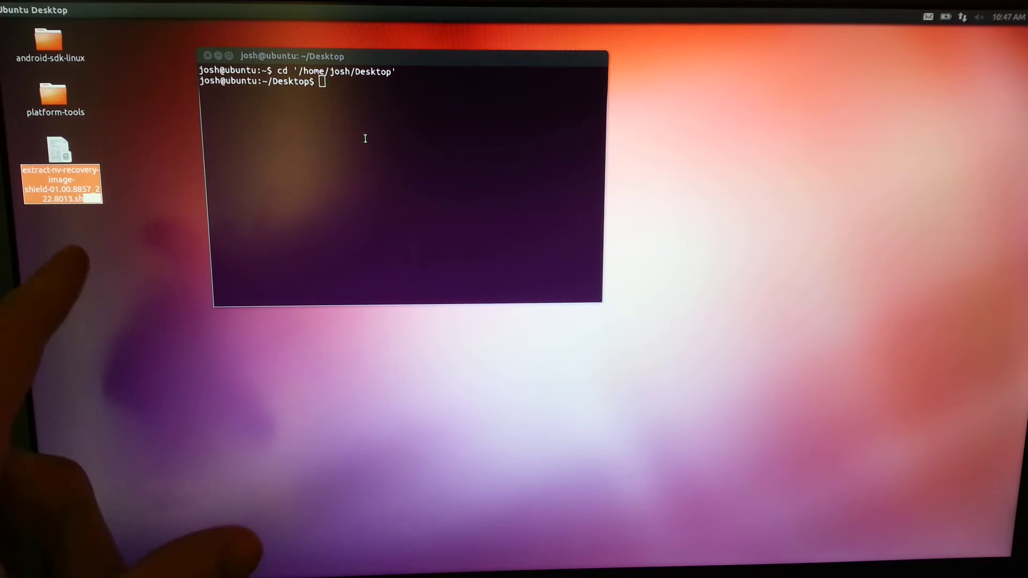
pyautogui.click(425, 149)
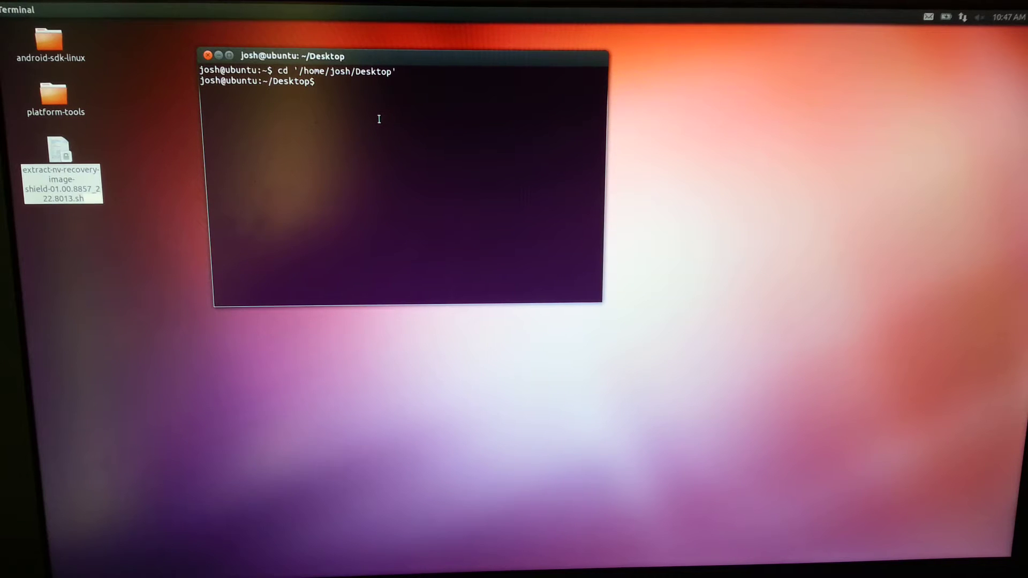
pyautogui.write('./')
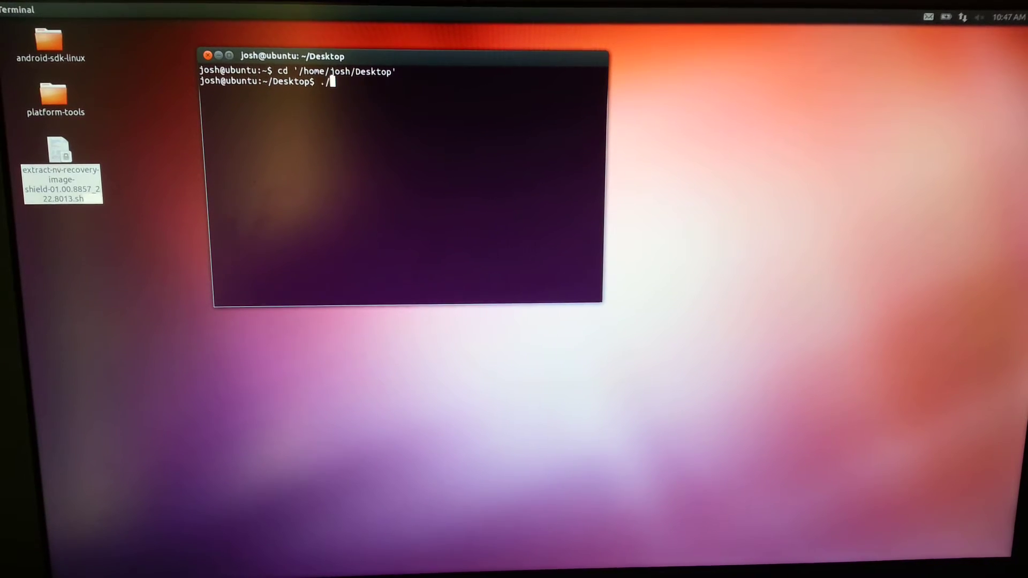
pyautogui.rightClick(351, 89)
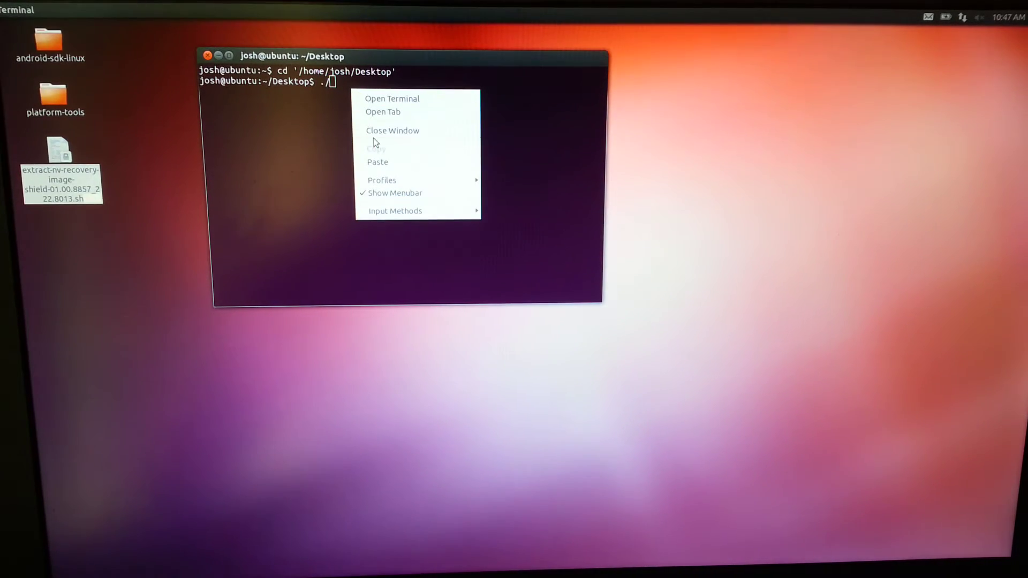
pyautogui.click(382, 160)
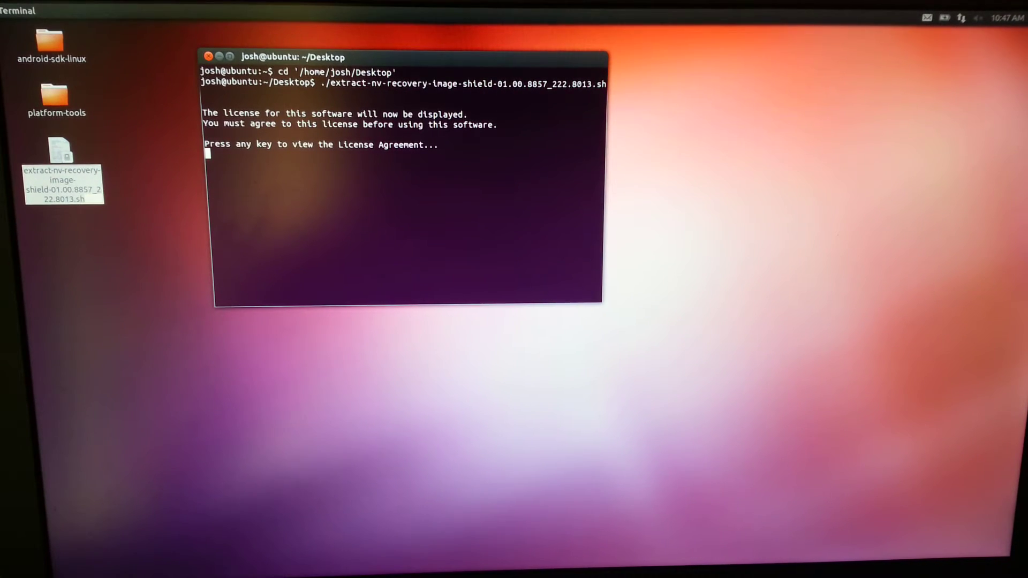
# Maximize Terminal, page through the license, and enter I ACCEPT to extract the images
pyautogui.press('Return')
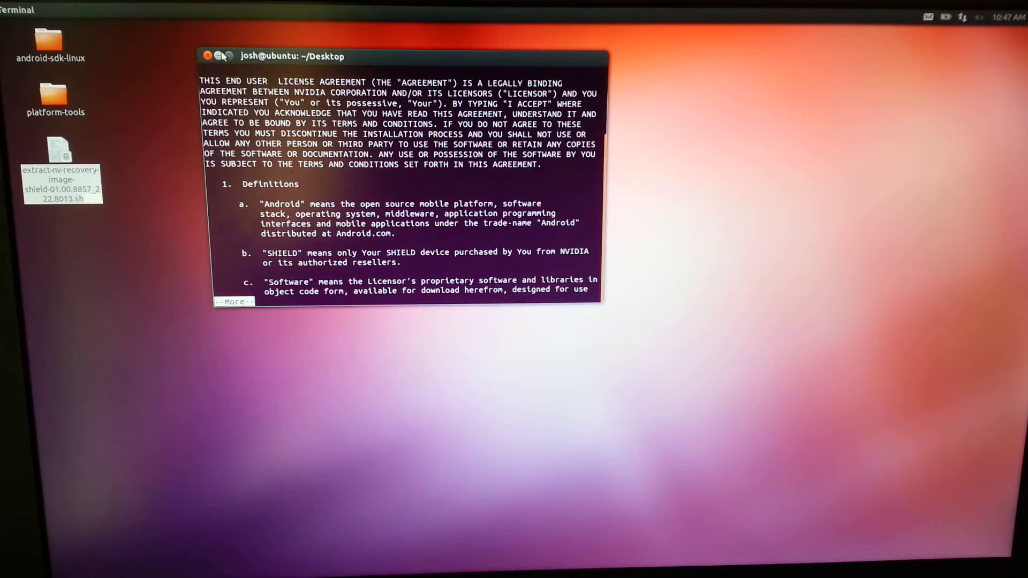
pyautogui.press('ctrl+super+Up')
pyautogui.press('space')
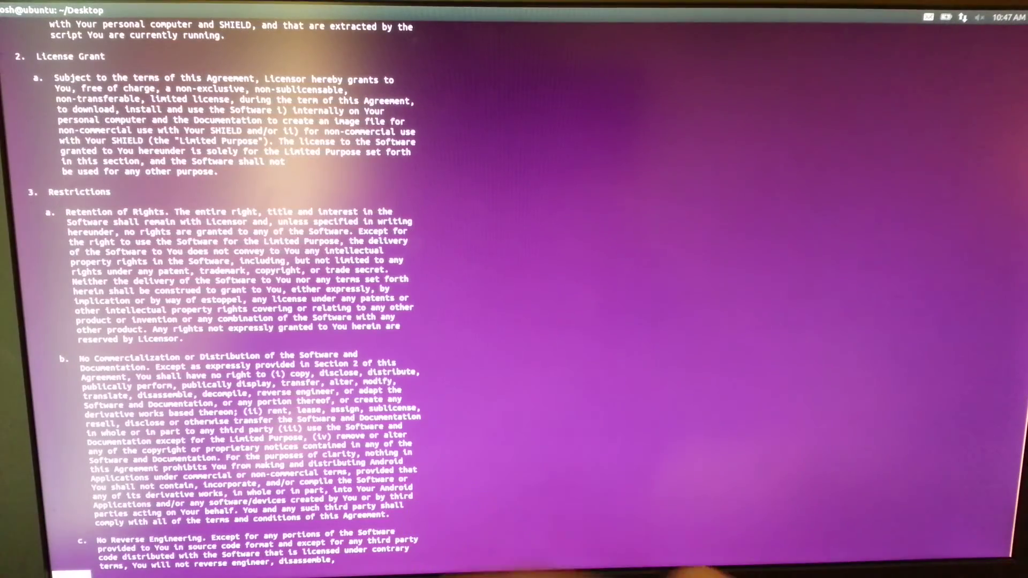
pyautogui.press('space')
pyautogui.press('space')
pyautogui.press('space')
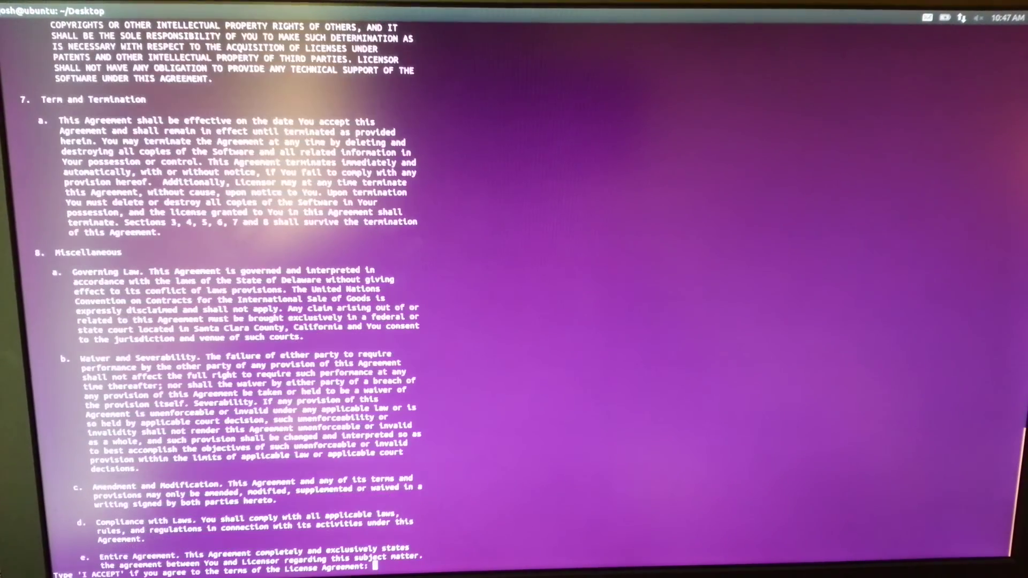
pyautogui.write('I ')
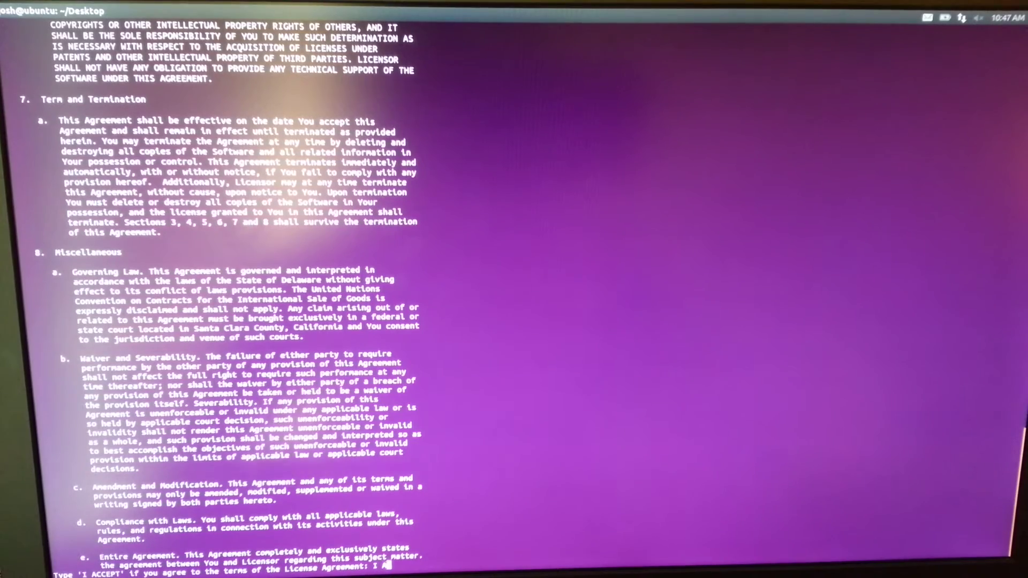
pyautogui.write('ACCEPT')
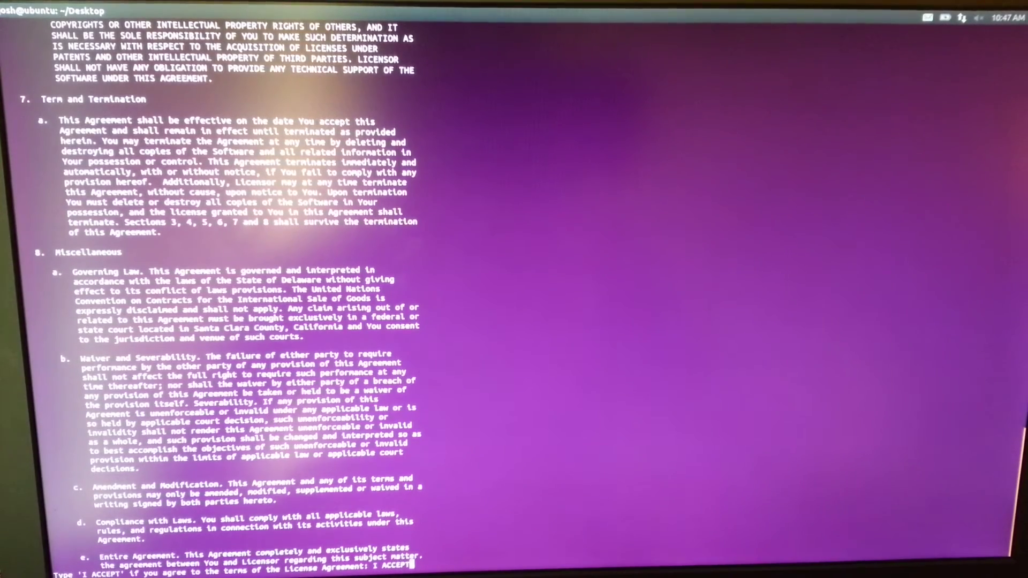
pyautogui.press('Return')
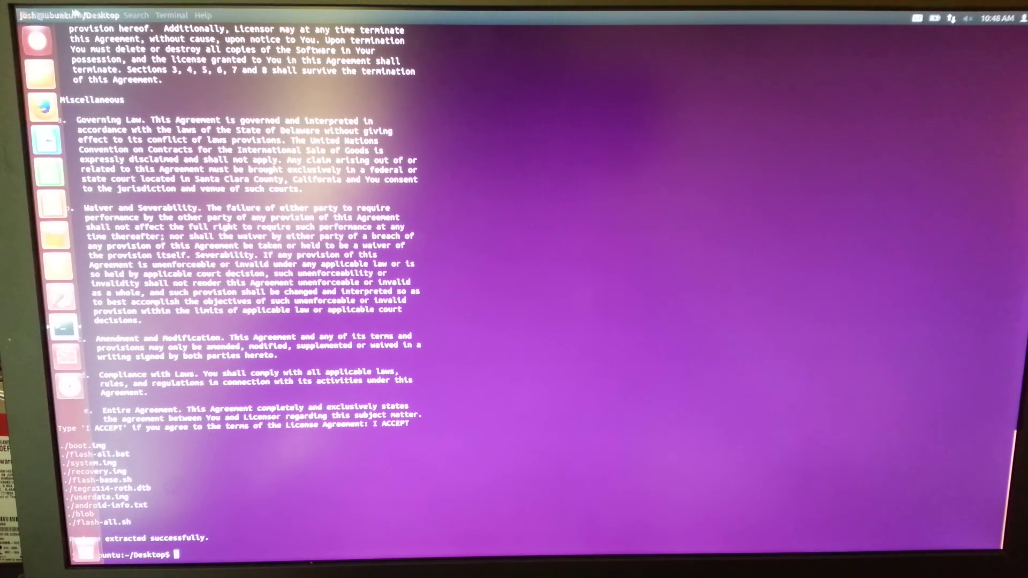
# Close Terminal and select userdata.img, tegra114-roth.dtb, system.img, recovery.img and flash-base.sh
pyautogui.click(24, 16)
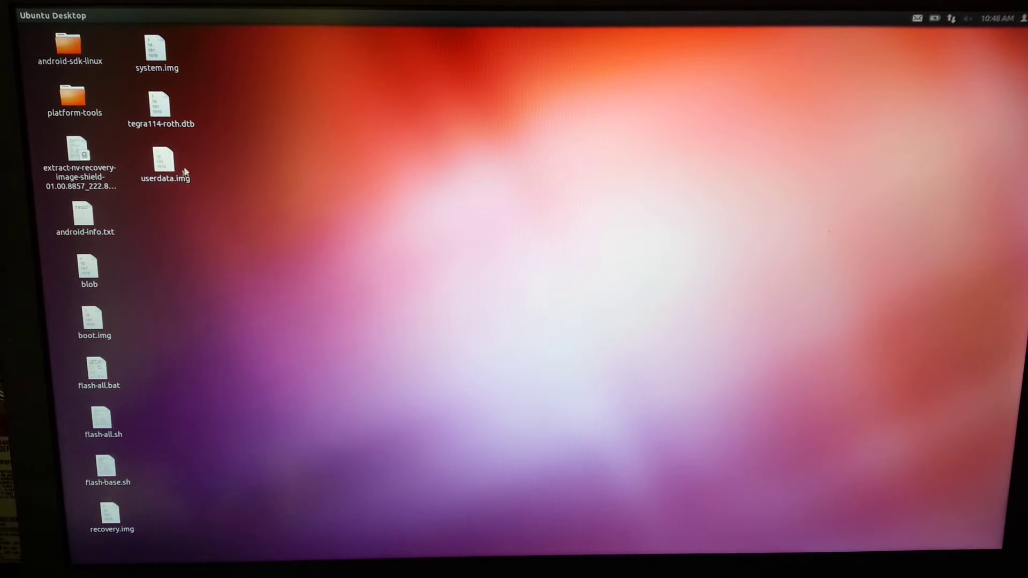
pyautogui.click(165, 165)
pyautogui.keyDown('ctrl'); pyautogui.click(160, 106); pyautogui.keyUp('ctrl')
pyautogui.keyDown('ctrl'); pyautogui.click(157, 47); pyautogui.keyUp('ctrl')
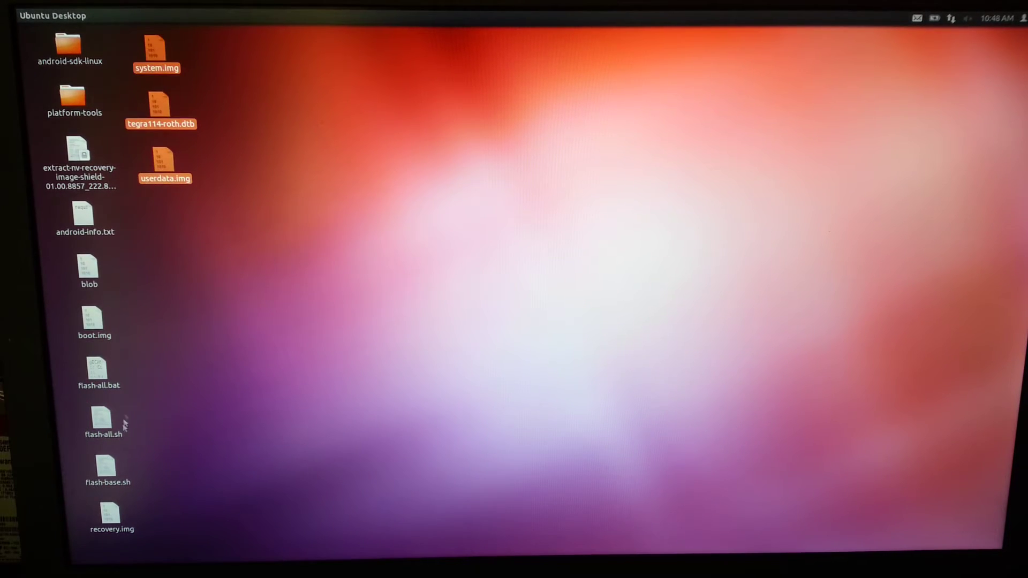
pyautogui.keyDown('ctrl'); pyautogui.click(122, 531); pyautogui.keyUp('ctrl')
pyautogui.keyDown('ctrl'); pyautogui.click(105, 464); pyautogui.keyUp('ctrl')
# Add flash-all.sh, flash-all.bat, boot.img, blob and android-info.txt, then right-click the selection
pyautogui.keyDown('ctrl'); pyautogui.click(101, 418); pyautogui.keyUp('ctrl')
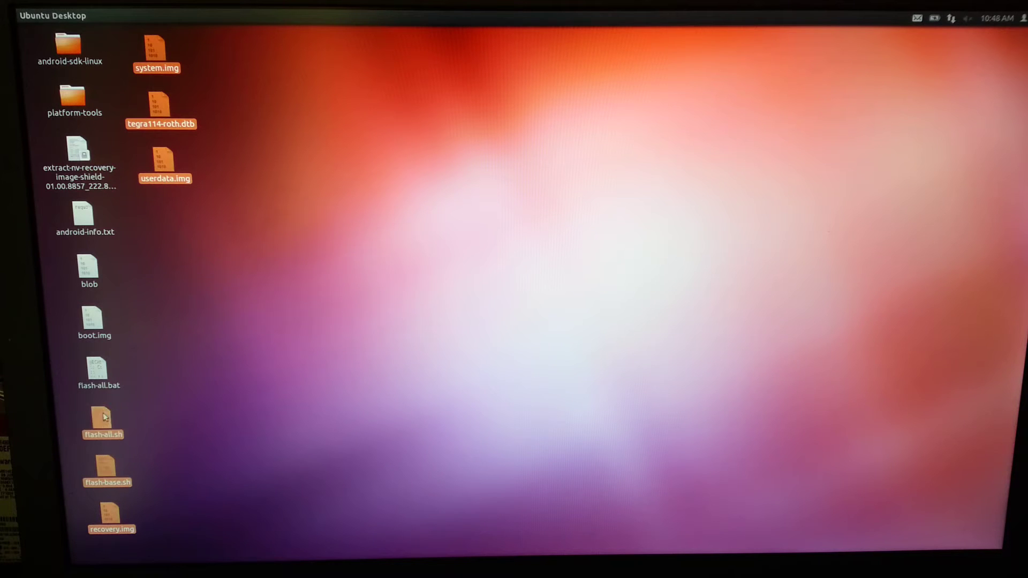
pyautogui.keyDown('ctrl'); pyautogui.click(97, 370); pyautogui.keyUp('ctrl')
pyautogui.keyDown('ctrl'); pyautogui.click(93, 319); pyautogui.keyUp('ctrl')
pyautogui.keyDown('ctrl'); pyautogui.click(87, 269); pyautogui.keyUp('ctrl')
pyautogui.keyDown('ctrl'); pyautogui.click(90, 219); pyautogui.keyUp('ctrl')
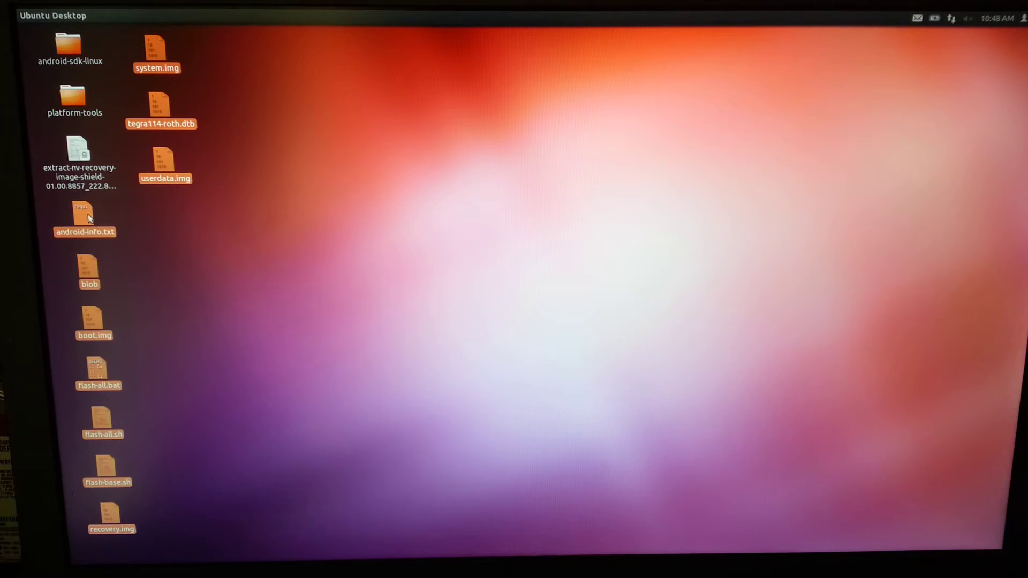
pyautogui.rightClick(80, 216)
pyautogui.click(113, 239)
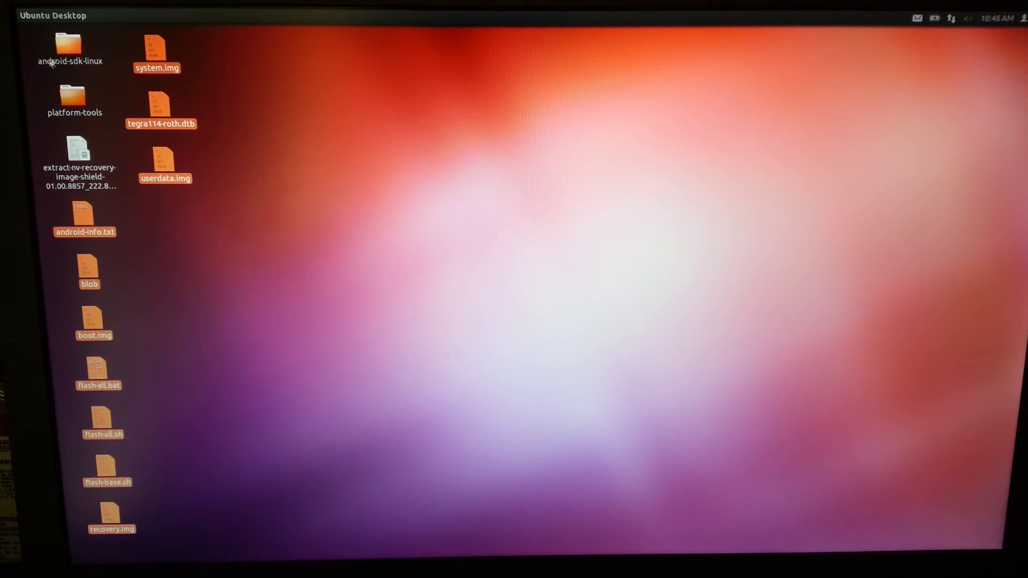
# Try opening the SDATA1 drive from the Home sidebar and its context menu, then close Home
pyautogui.moveTo(25, 64)
pyautogui.click(37, 75)
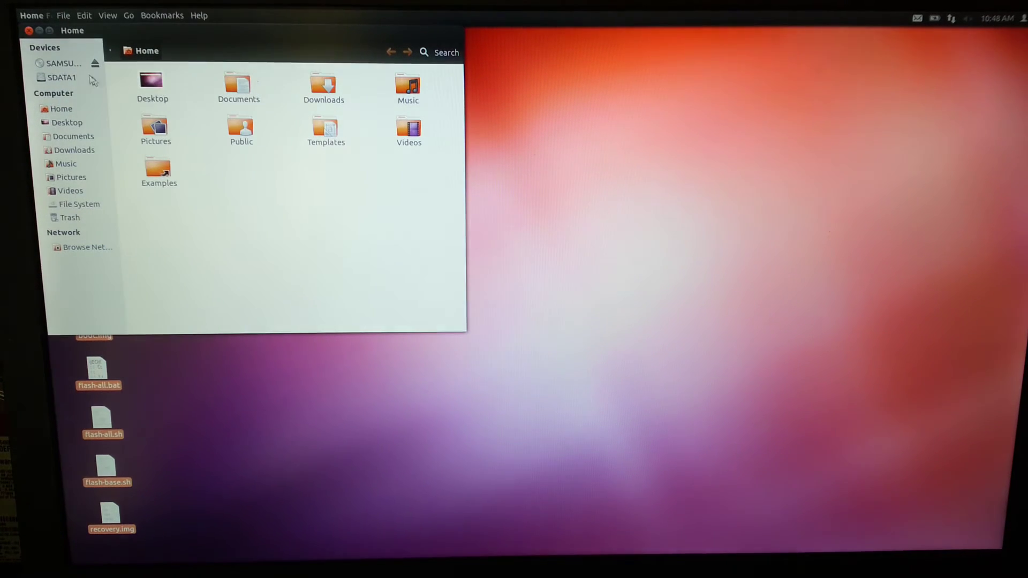
pyautogui.click(70, 78)
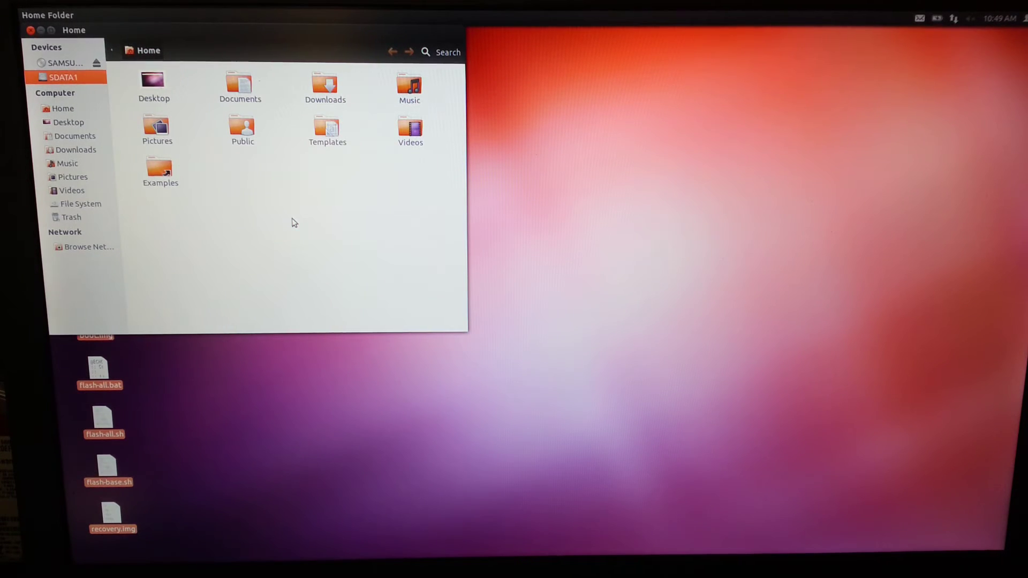
pyautogui.rightClick(71, 79)
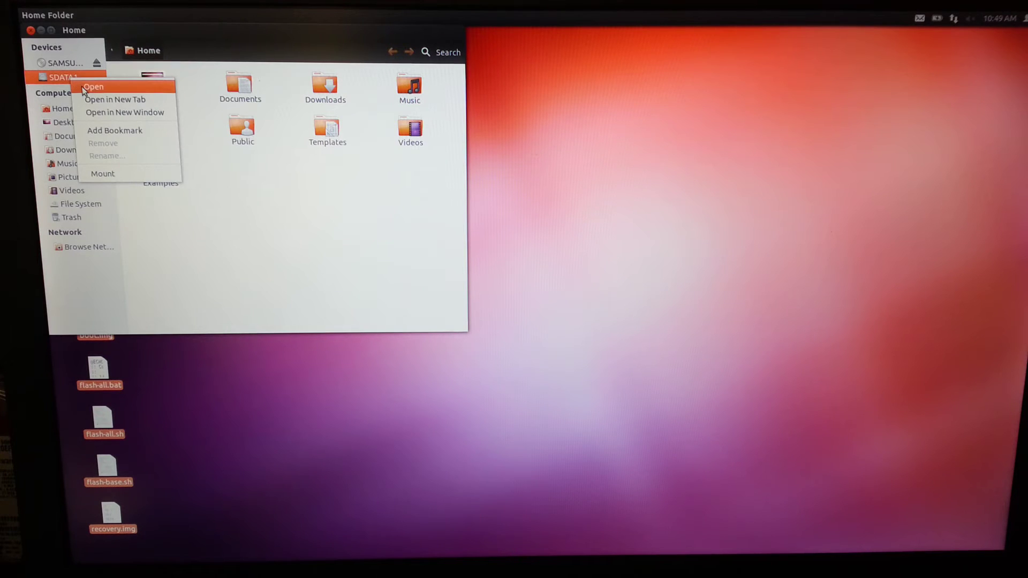
pyautogui.click(82, 88)
pyautogui.rightClick(94, 80)
pyautogui.click(98, 103)
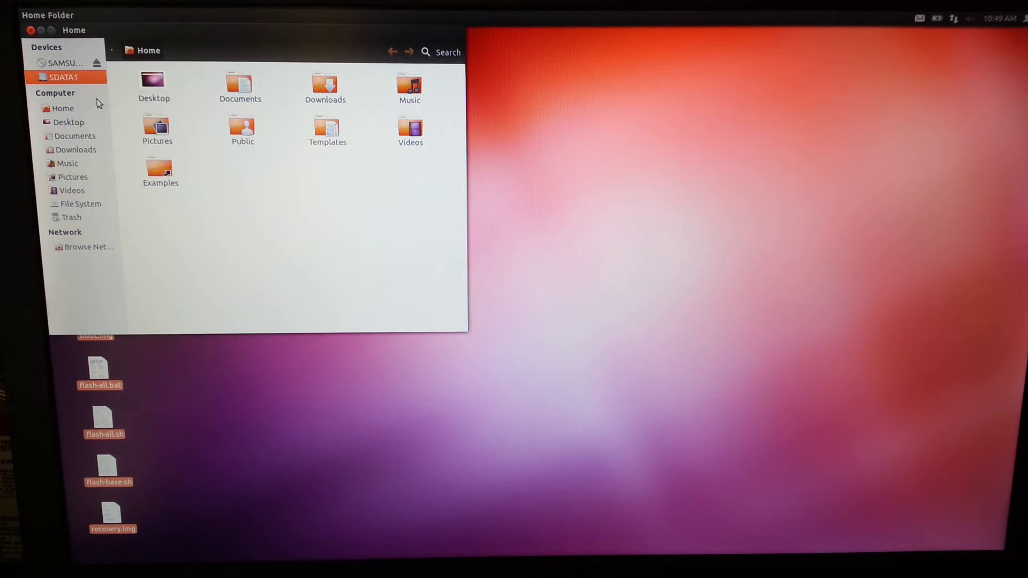
pyautogui.click(30, 30)
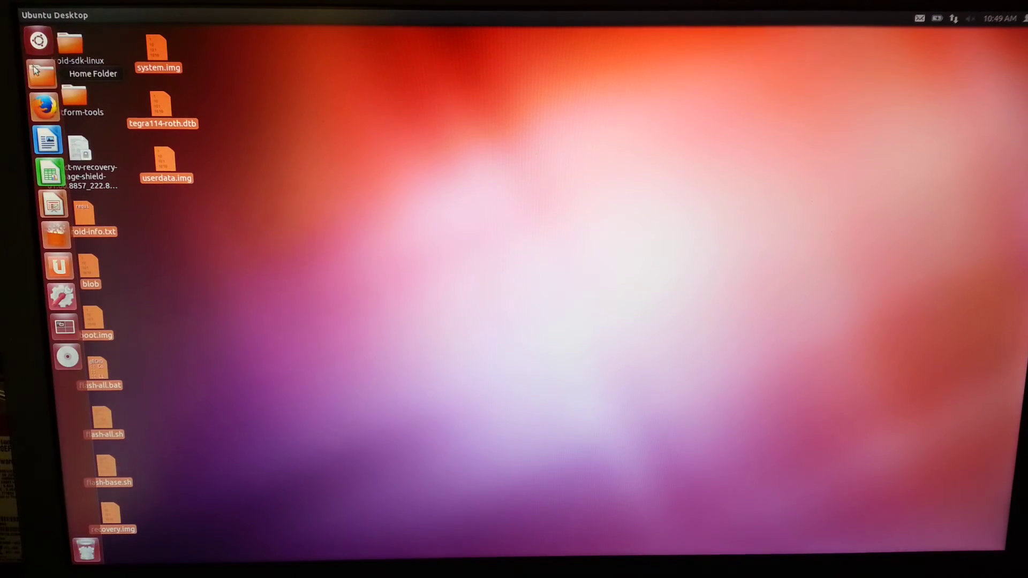
pyautogui.click(39, 73)
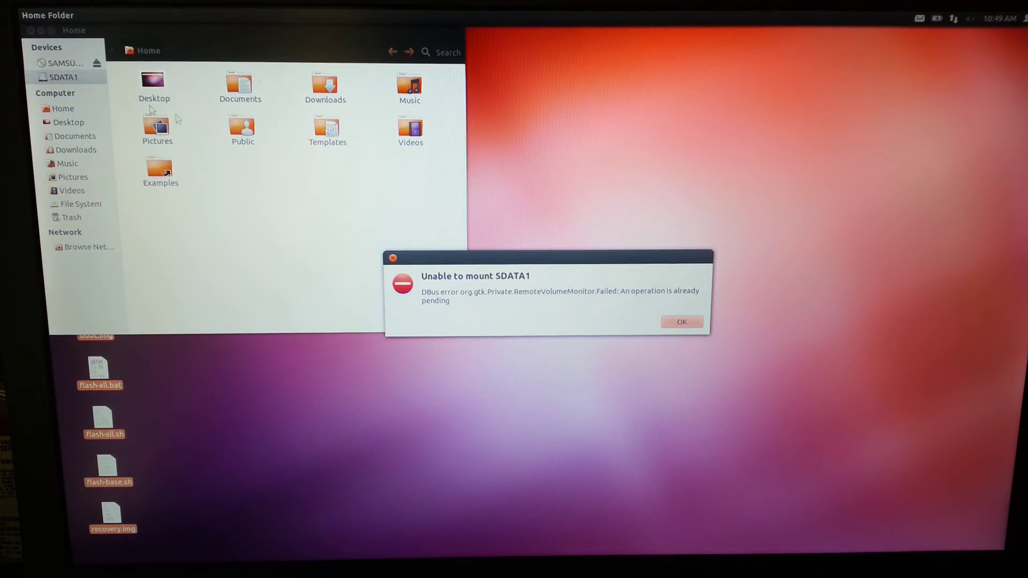
pyautogui.click(682, 323)
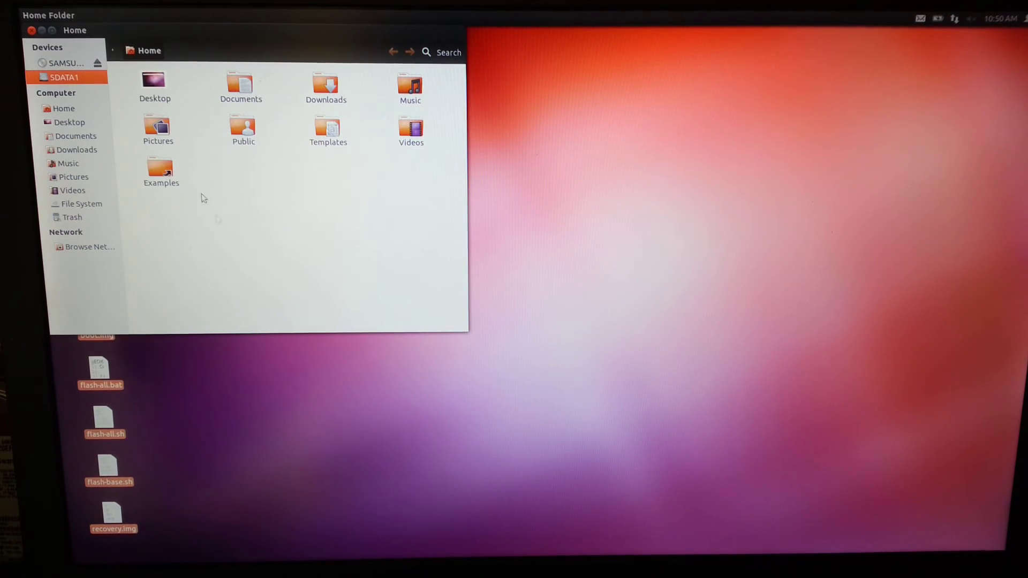
# Close Home, clear the desktop file selection, and briefly reopen and close Home
pyautogui.click(31, 30)
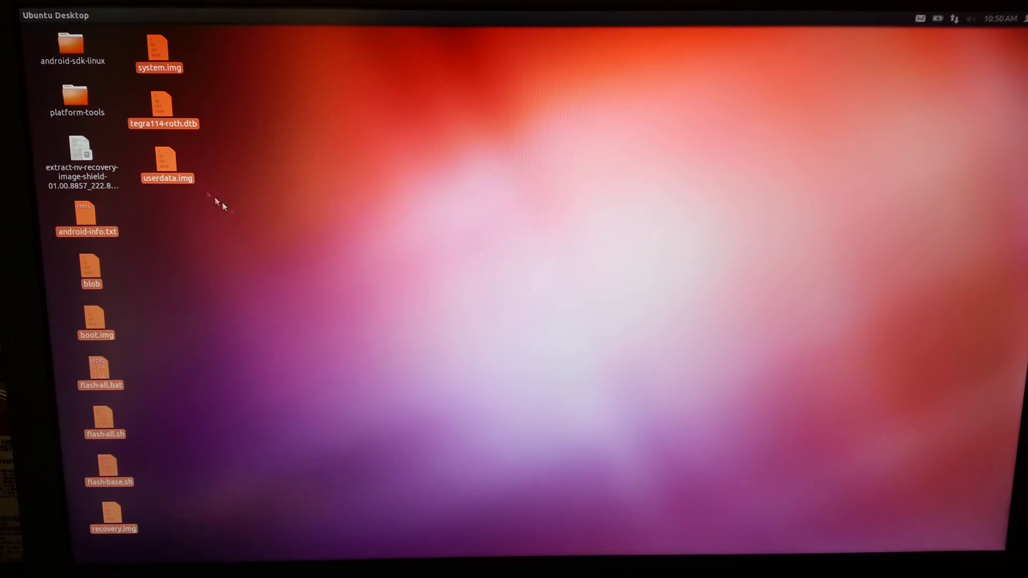
pyautogui.click(292, 255)
pyautogui.moveTo(29, 54)
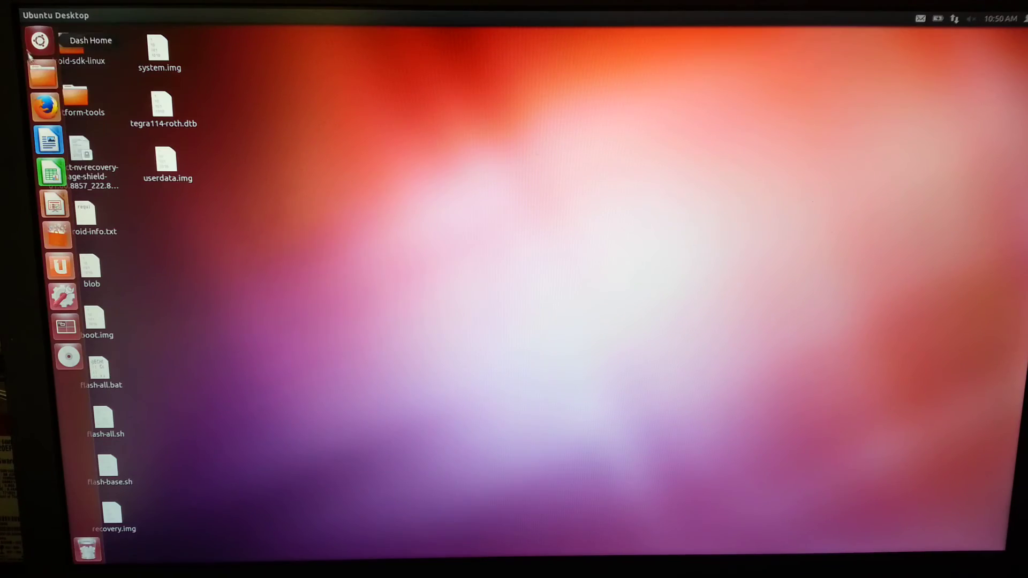
pyautogui.click(42, 76)
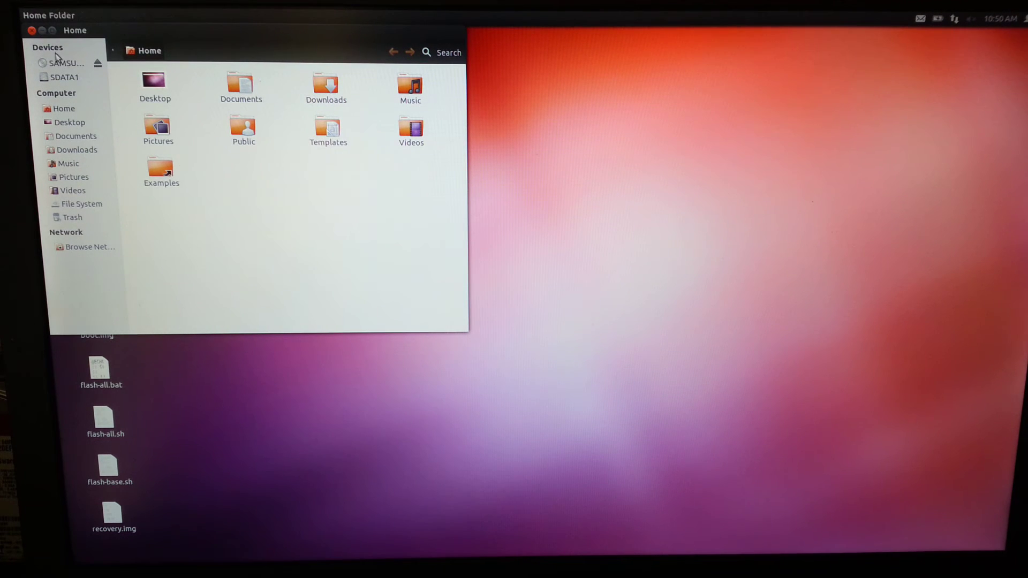
pyautogui.click(30, 30)
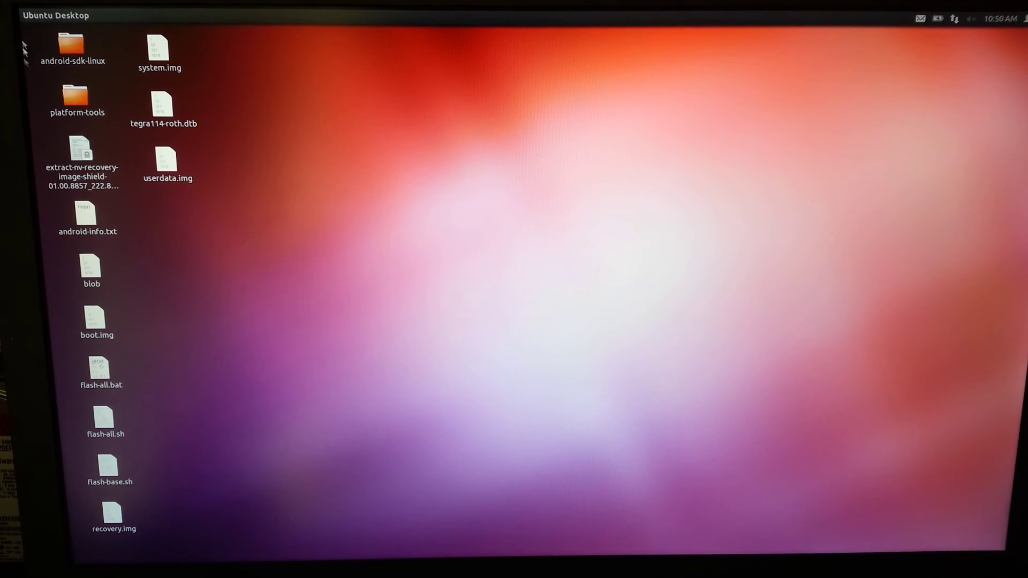
# Reopen Files from the Dash, try SDATA1, dismiss the mount error, and close Files
pyautogui.press('super')
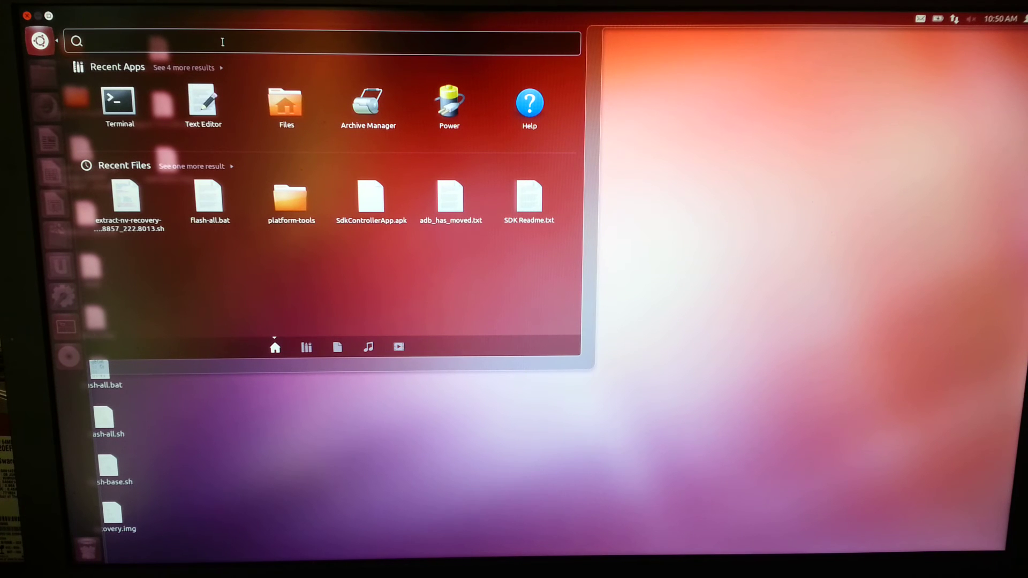
pyautogui.click(286, 103)
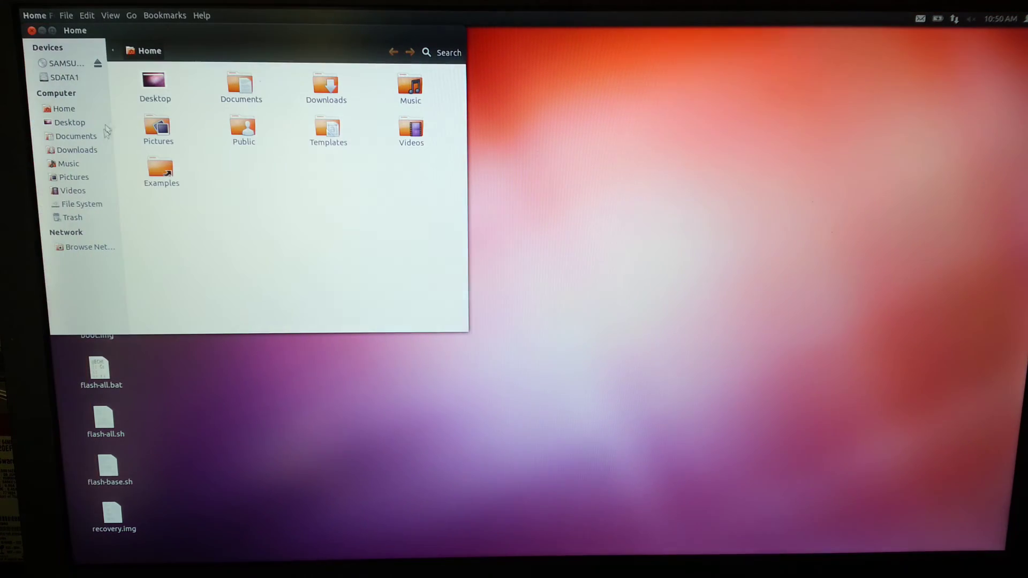
pyautogui.click(81, 78)
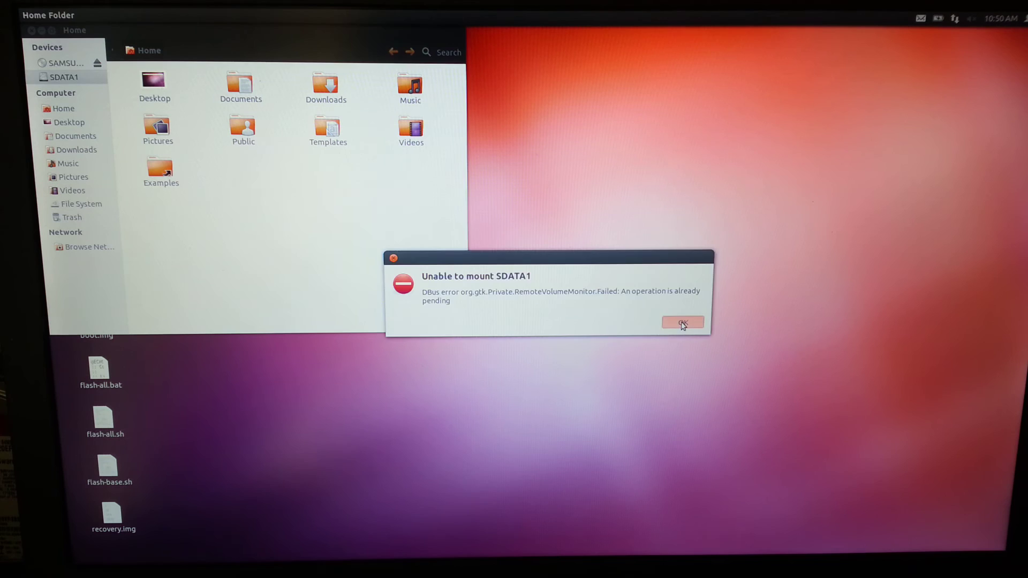
pyautogui.click(682, 323)
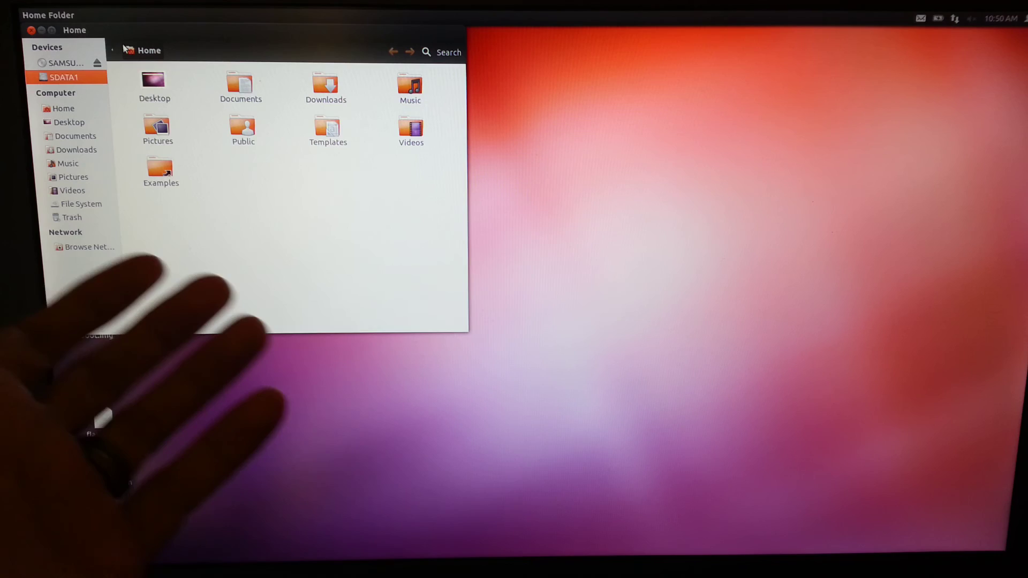
pyautogui.click(30, 31)
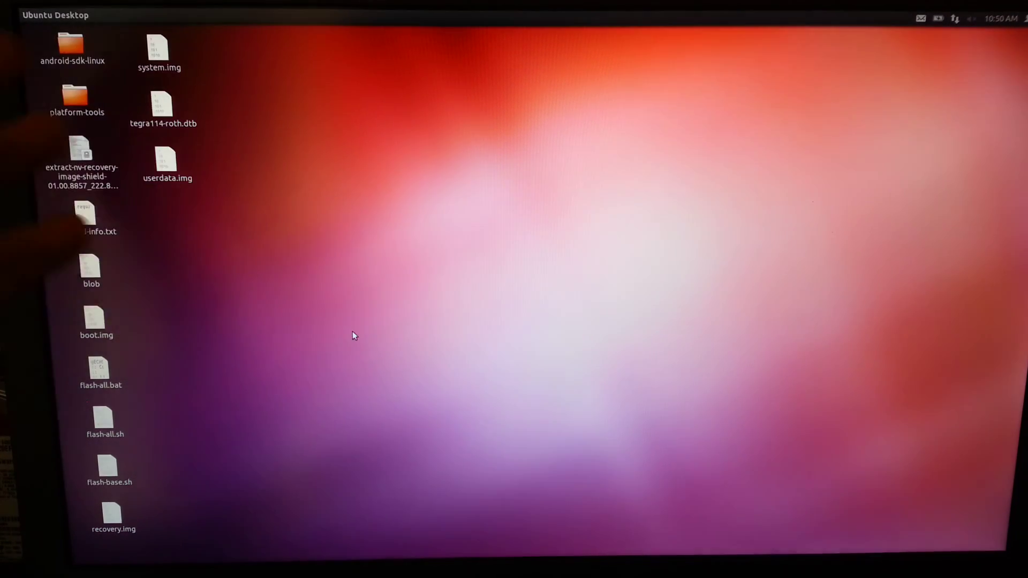